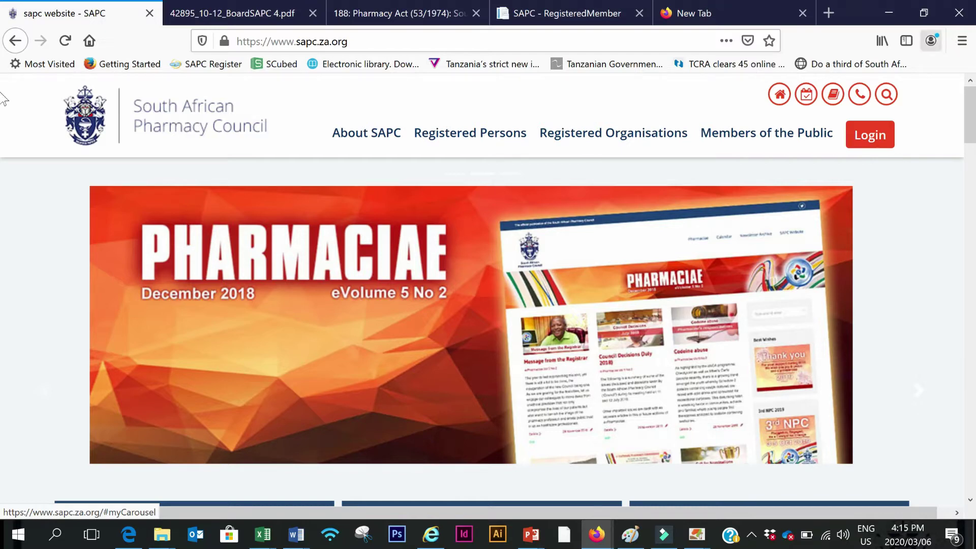
Log in as a Registered Person using the saved P number, ID and password, without saving the login.
click(868, 146)
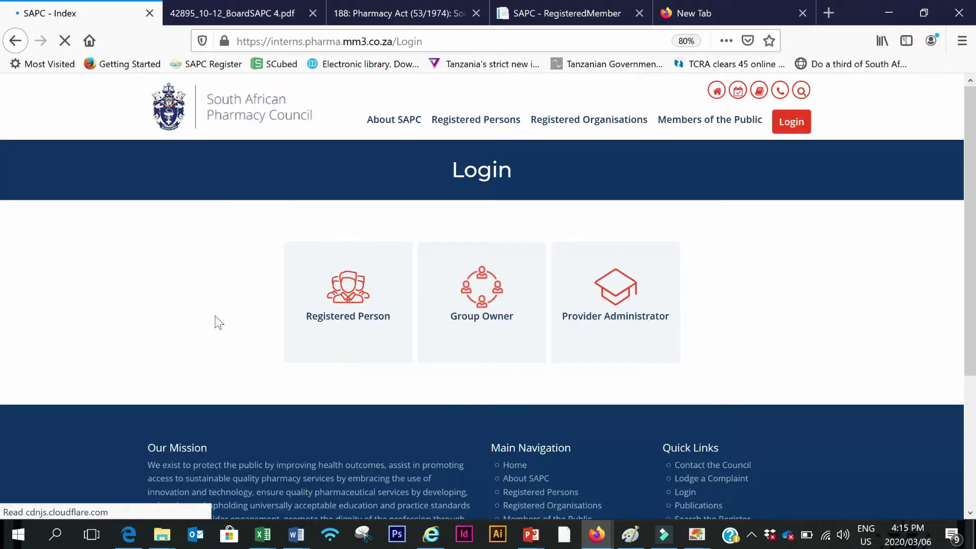
click(336, 309)
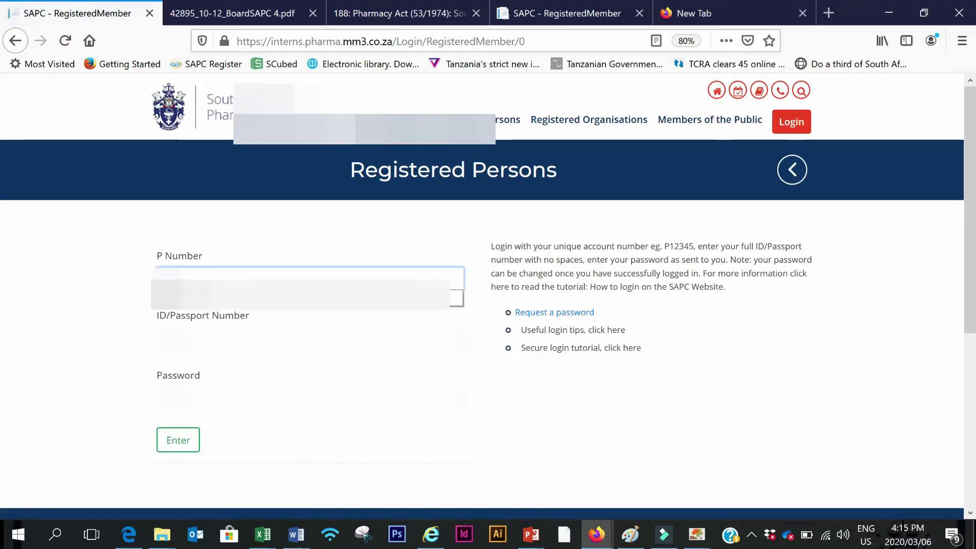
key(Down)
key(Return)
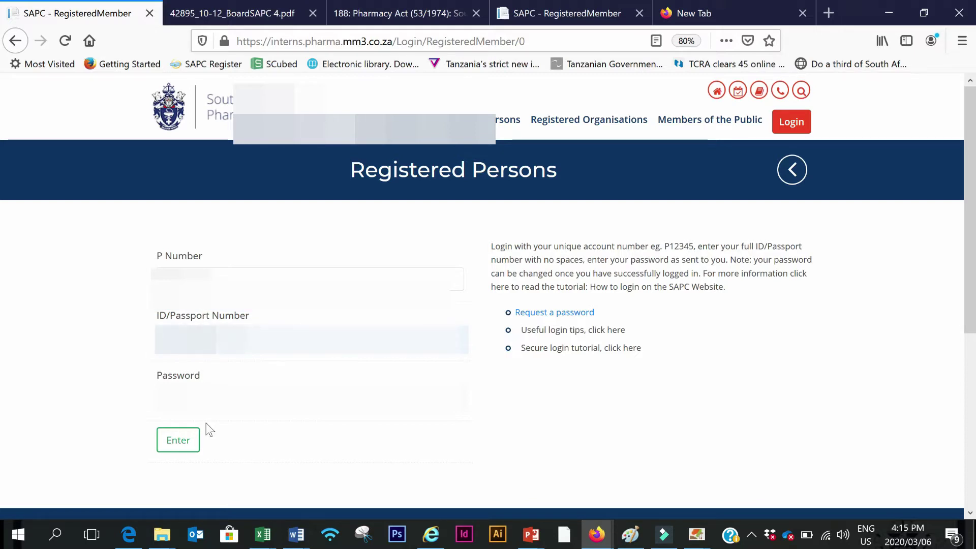
click(310, 398)
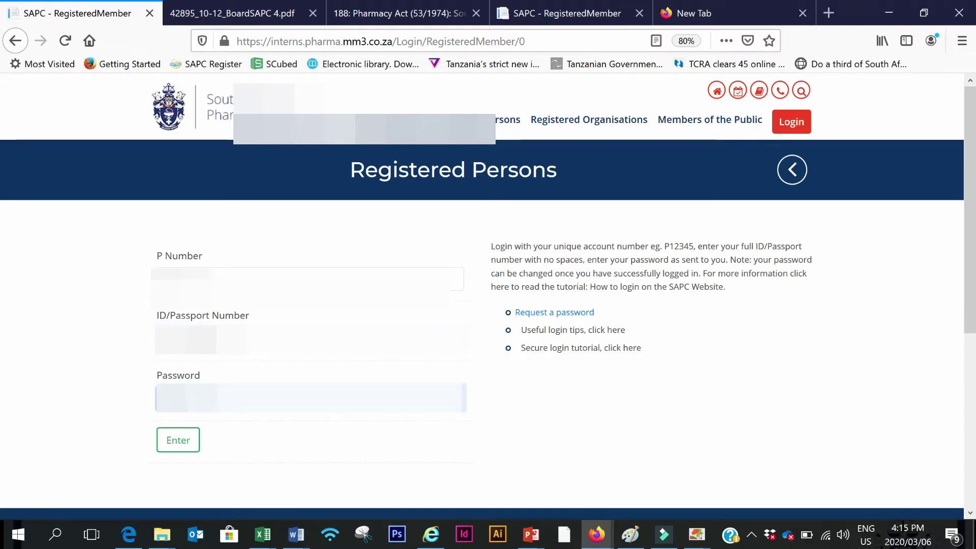
click(178, 440)
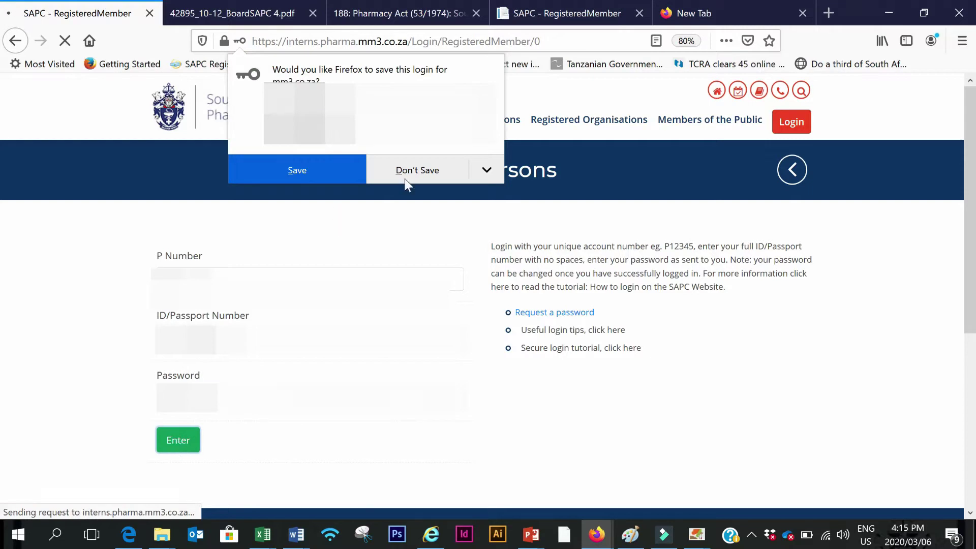
click(407, 171)
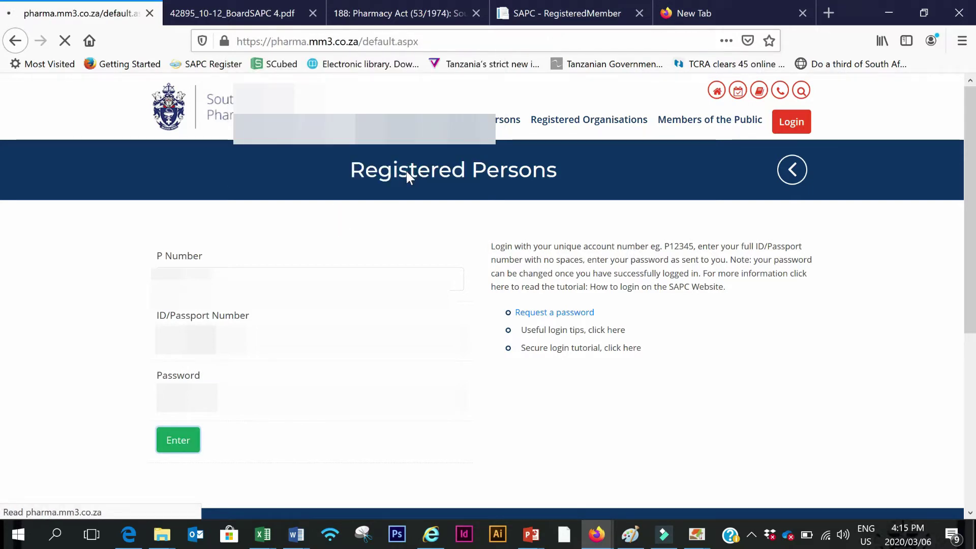
Confirm the contact details are correct, then open the CPD Online System from the CPD section.
scroll(382, 254, down, 3)
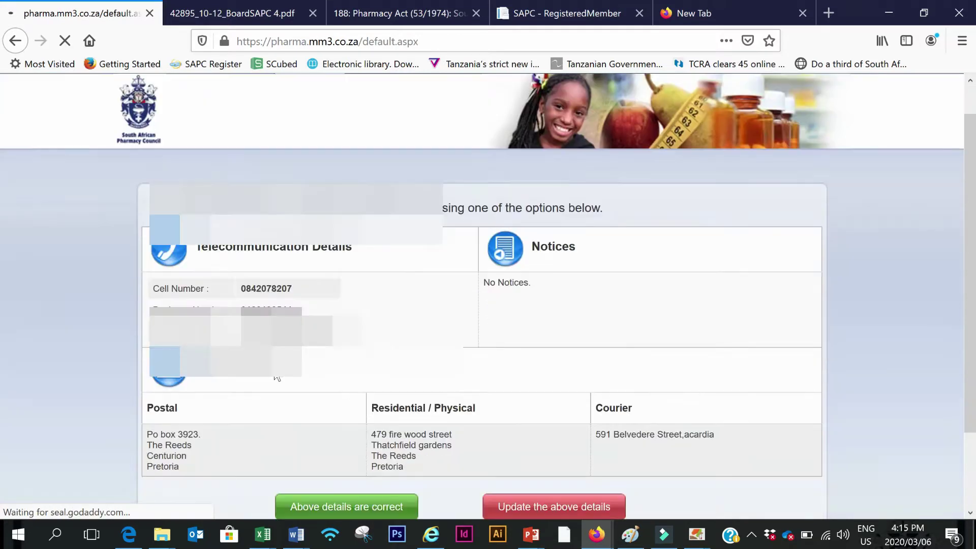
scroll(385, 259, up, 3)
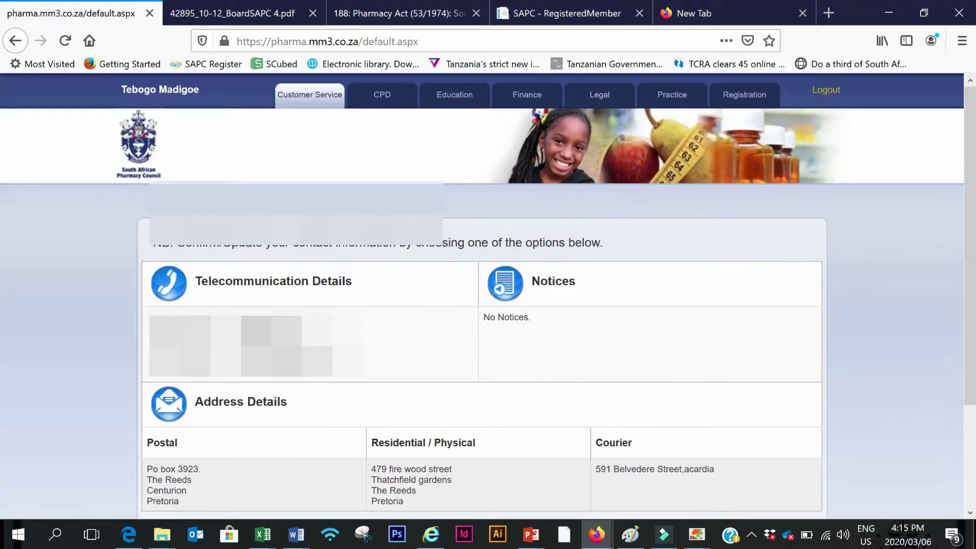
scroll(630, 369, down, 3)
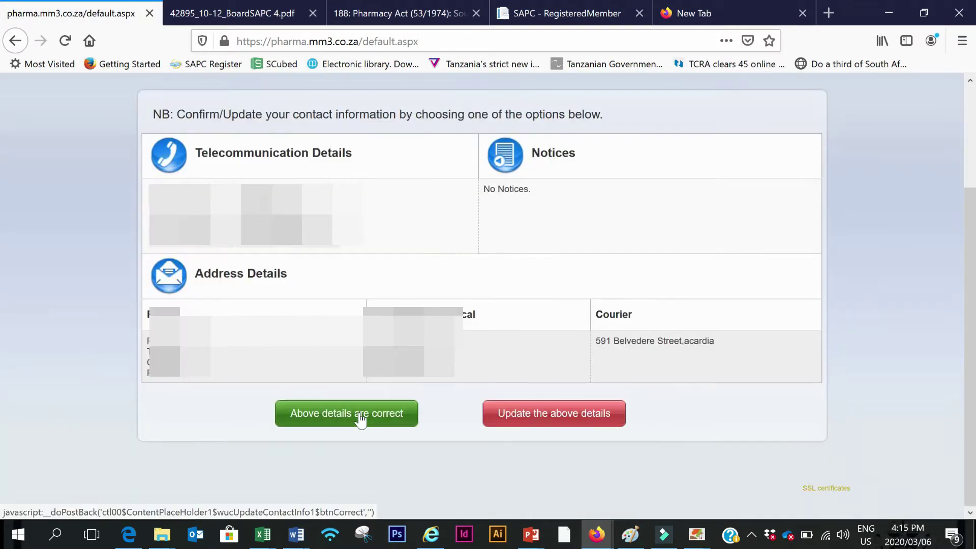
click(361, 417)
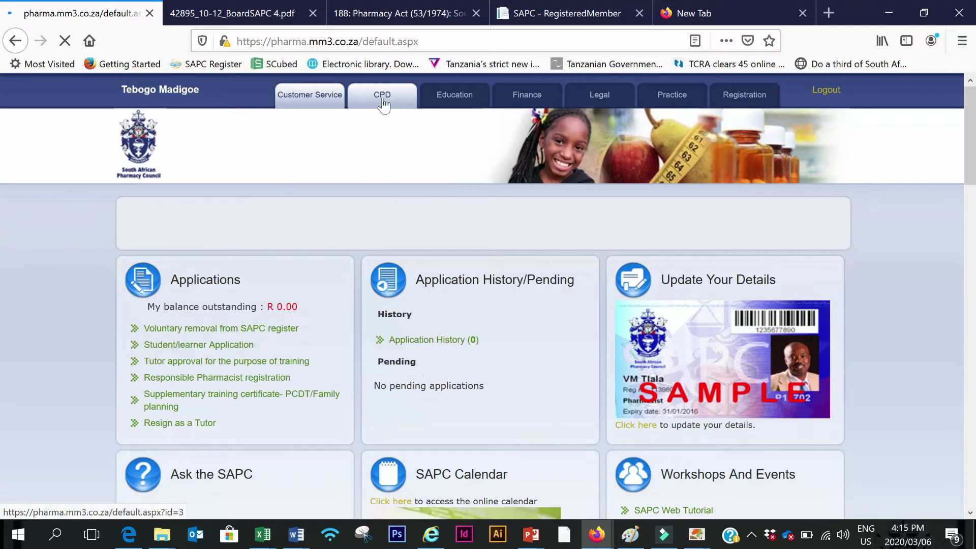
click(383, 100)
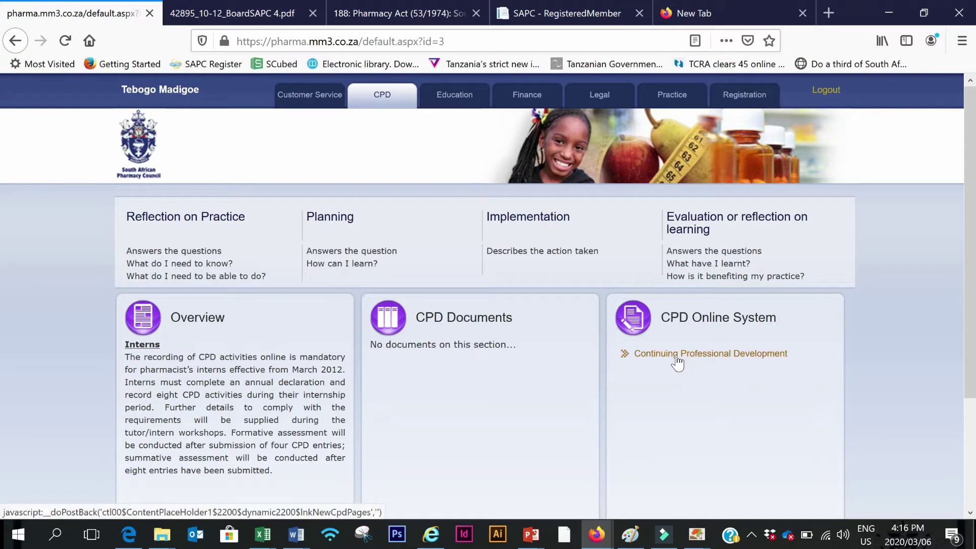
click(676, 357)
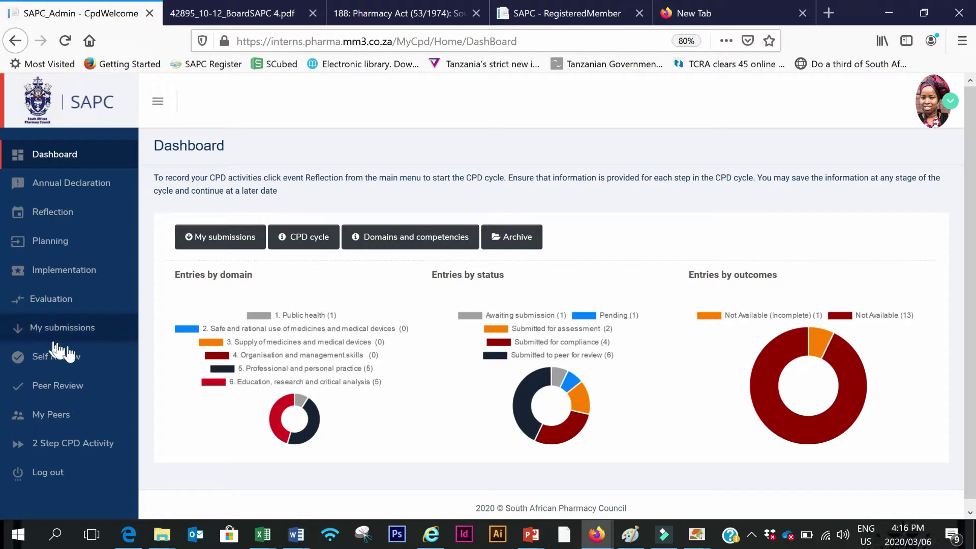
Start a new 2 Step CPD Activity and put the cursor in its empty Title field.
click(57, 449)
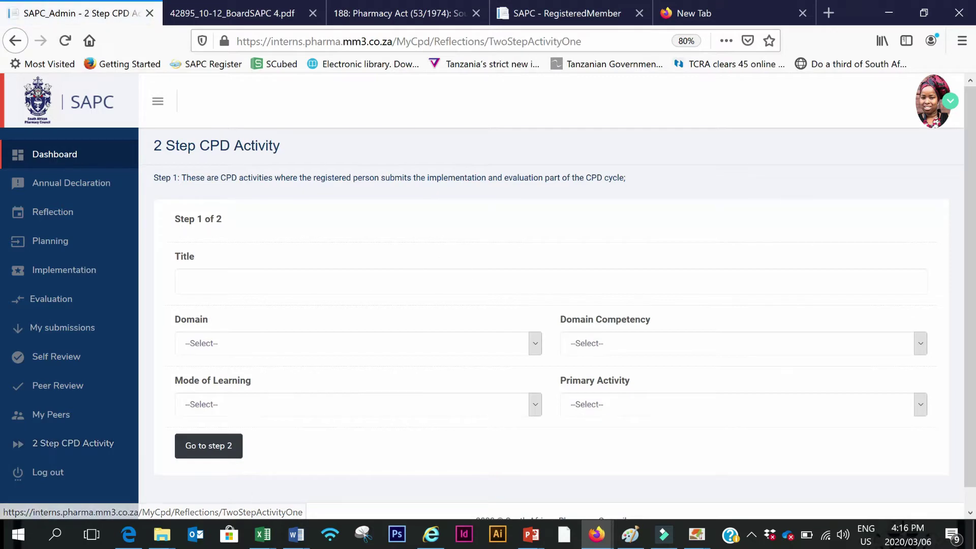
scroll(555, 317, down, 1)
scroll(568, 320, up, 1)
scroll(570, 319, down, 1)
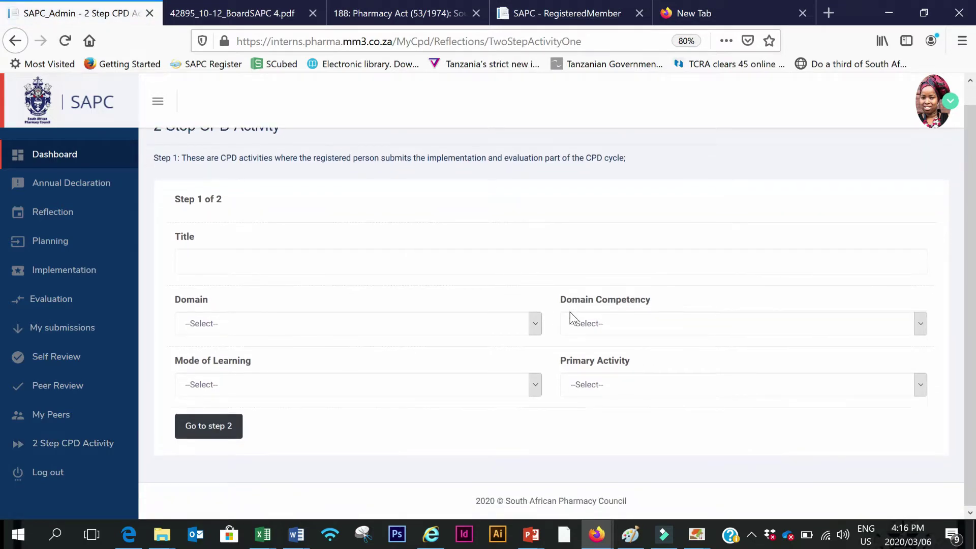
scroll(554, 285, up, 1)
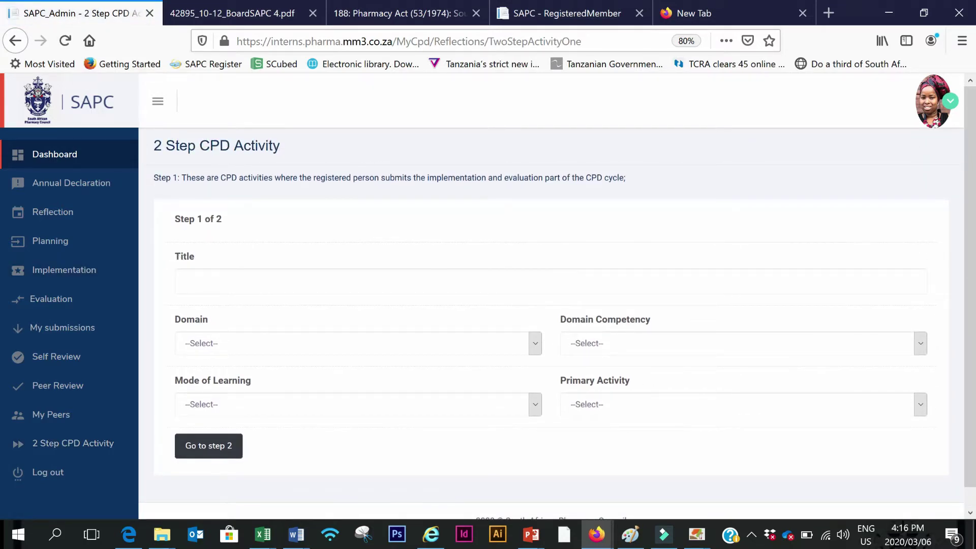
click(211, 283)
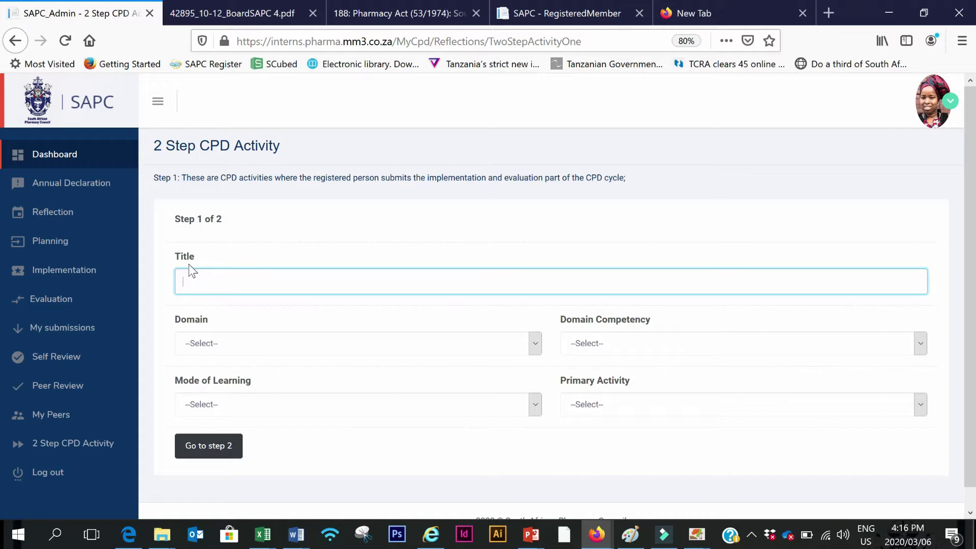
Title the activity 'Treating Oral Thrush in infants' with domain 3 and competency 3.4 Medicine dispensing.
text(Treating Oral Thrush in infants)
click(250, 347)
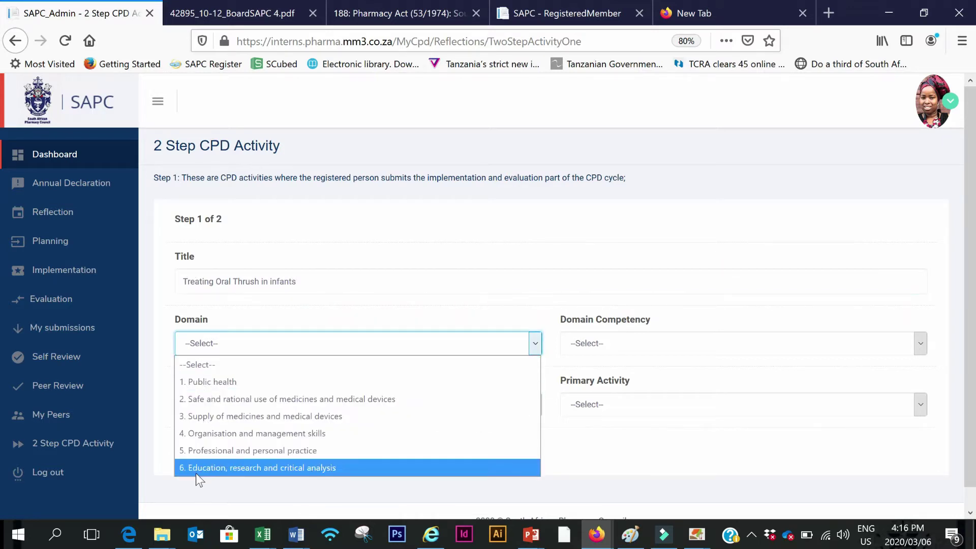
click(246, 414)
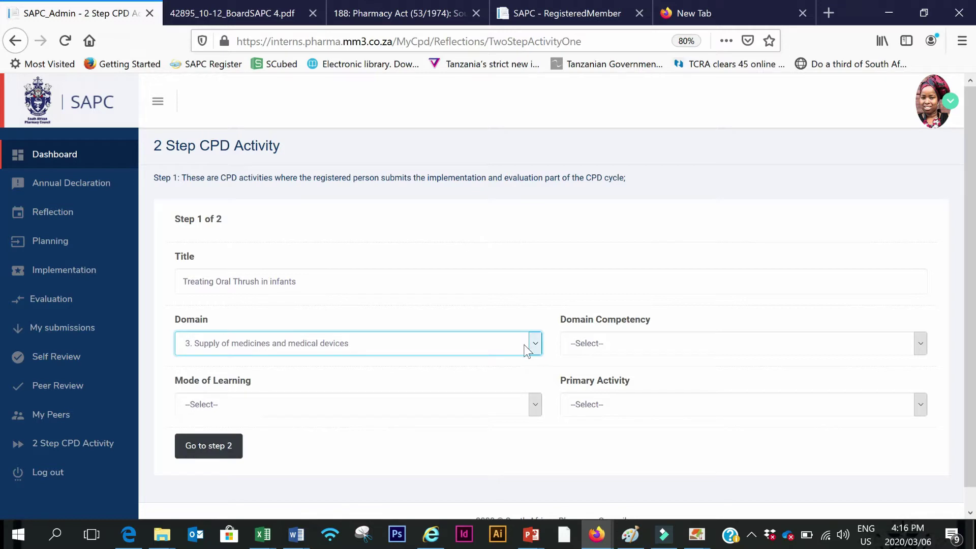
click(612, 346)
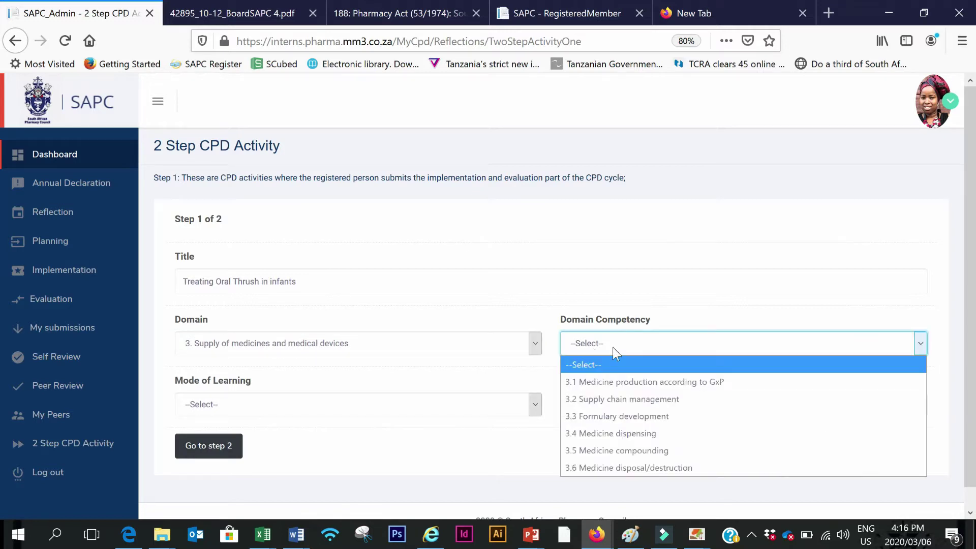
click(625, 436)
Set mode to Non Measurable and primary activity to Breakfast meetings, then go to step 2.
click(306, 410)
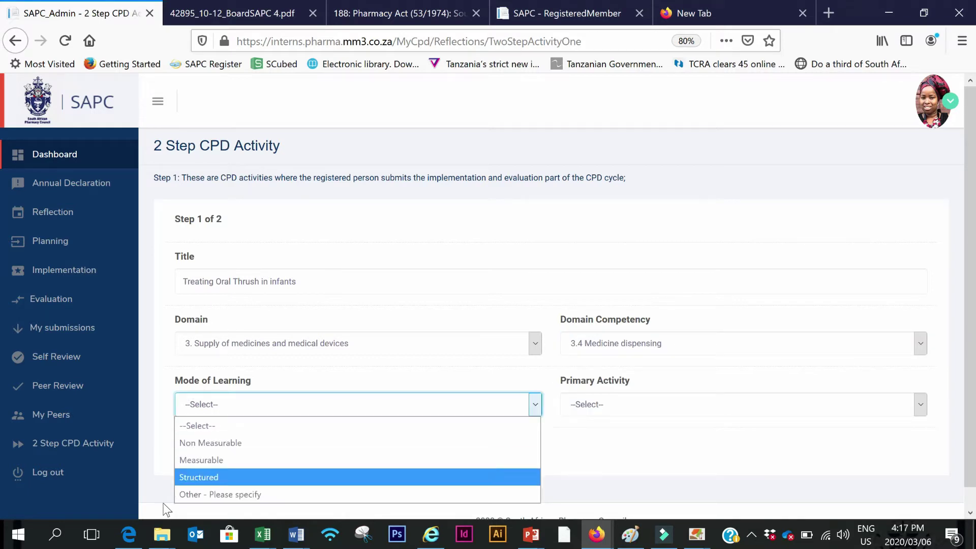
click(213, 444)
click(670, 410)
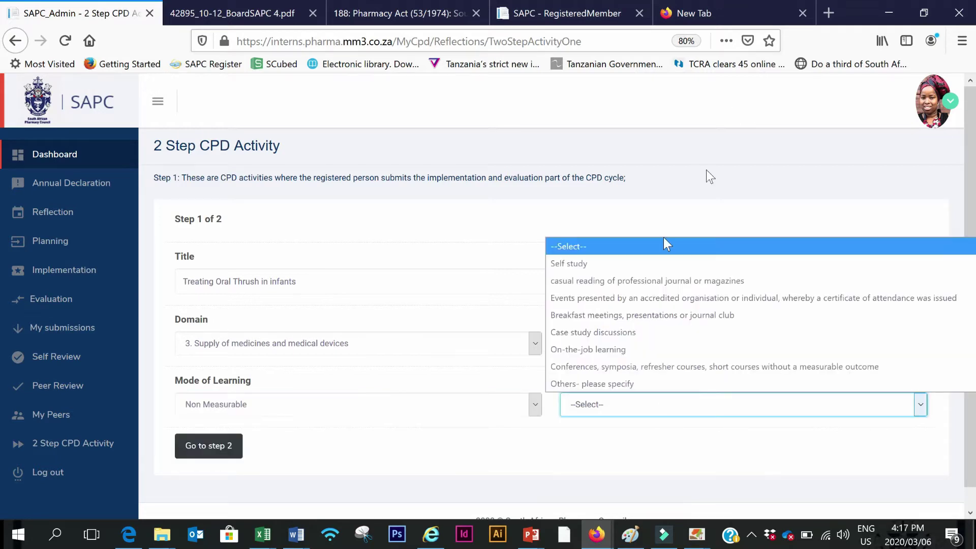
click(578, 315)
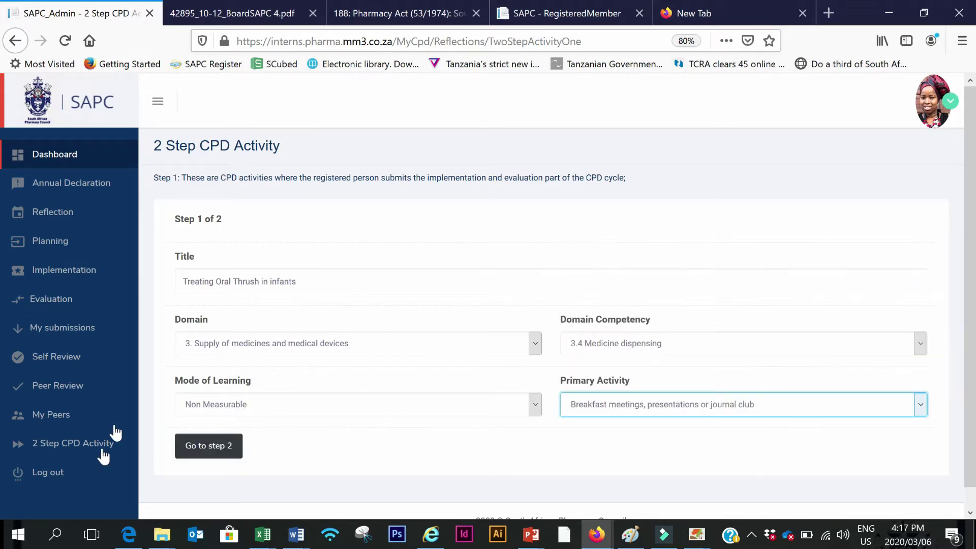
scroll(213, 450, down, 1)
click(218, 425)
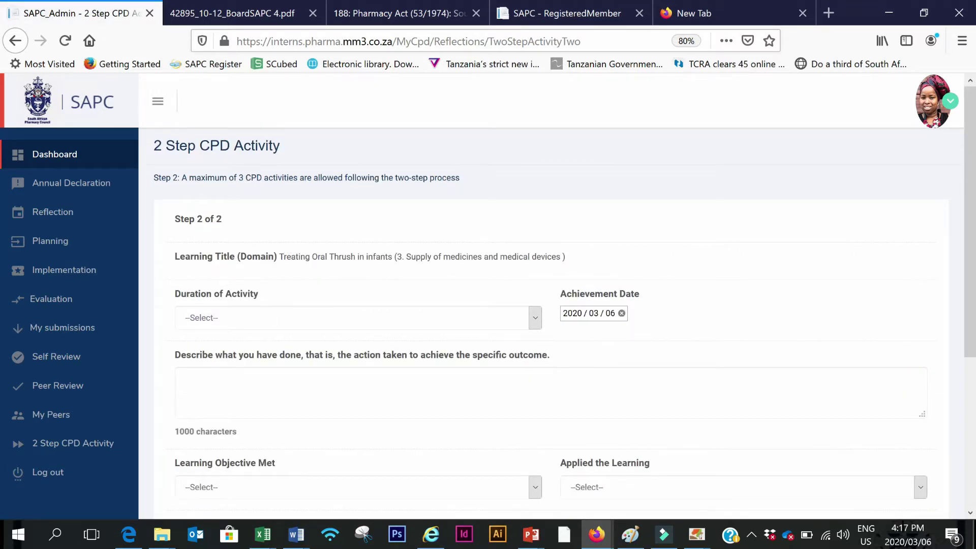
Keep the achievement date 2020/03/06 and set the duration to 30 to 60 mins.
click(173, 256)
drag(174, 256, 553, 265)
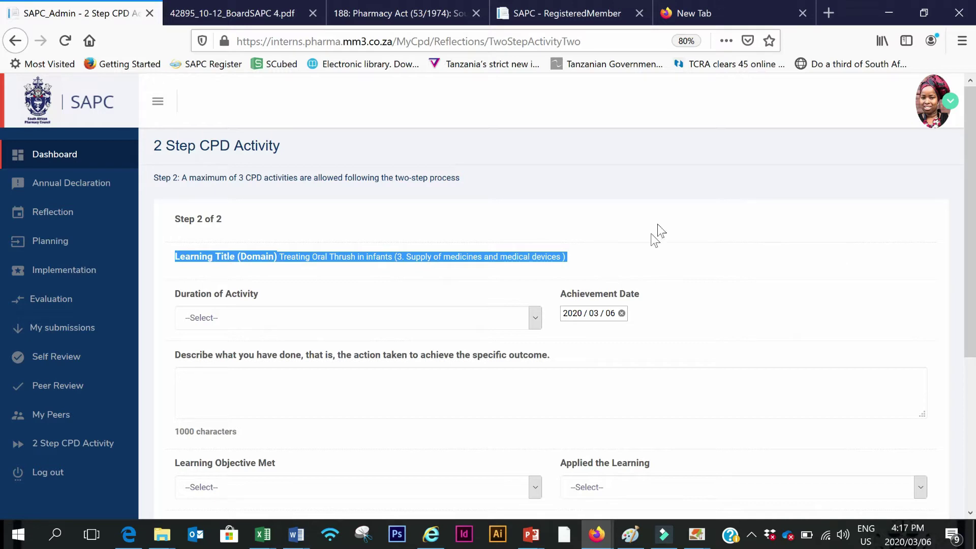
click(586, 315)
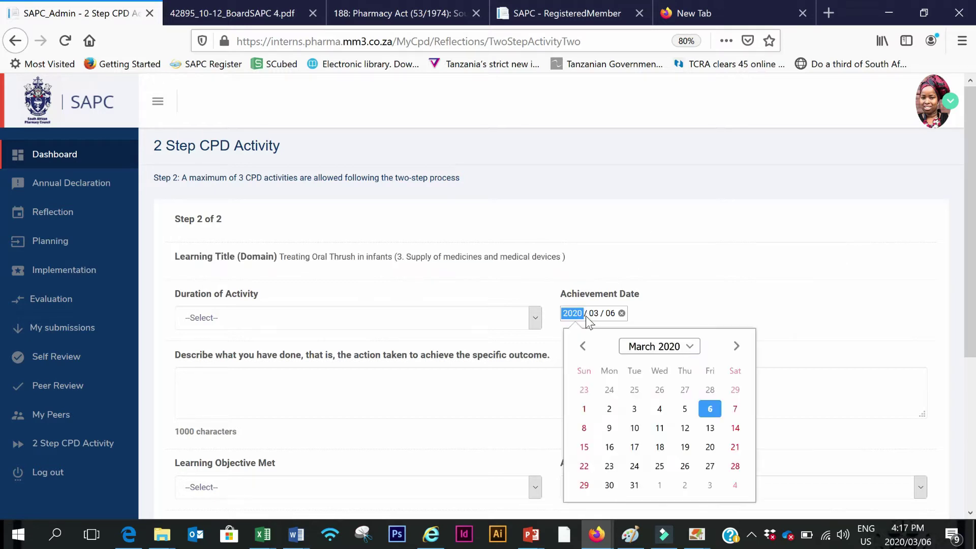
click(633, 315)
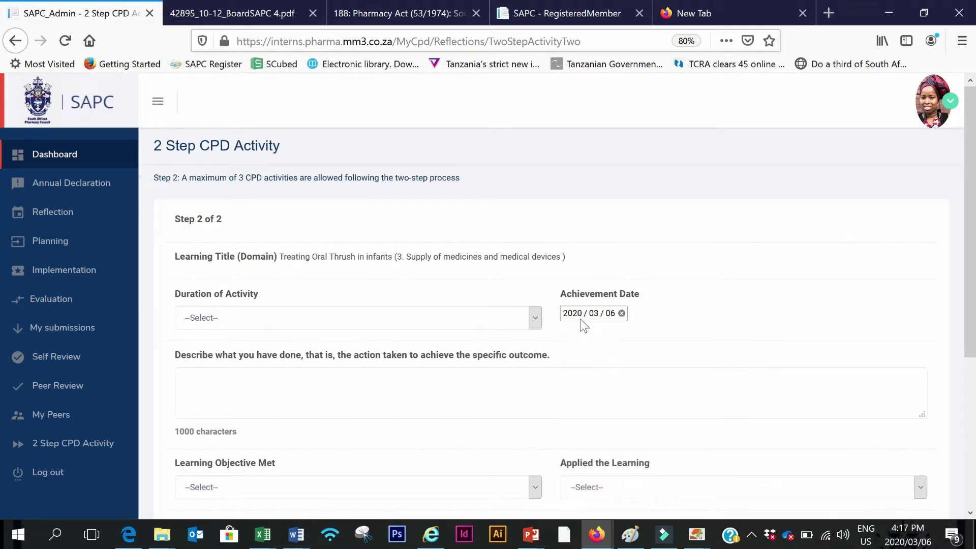
click(240, 325)
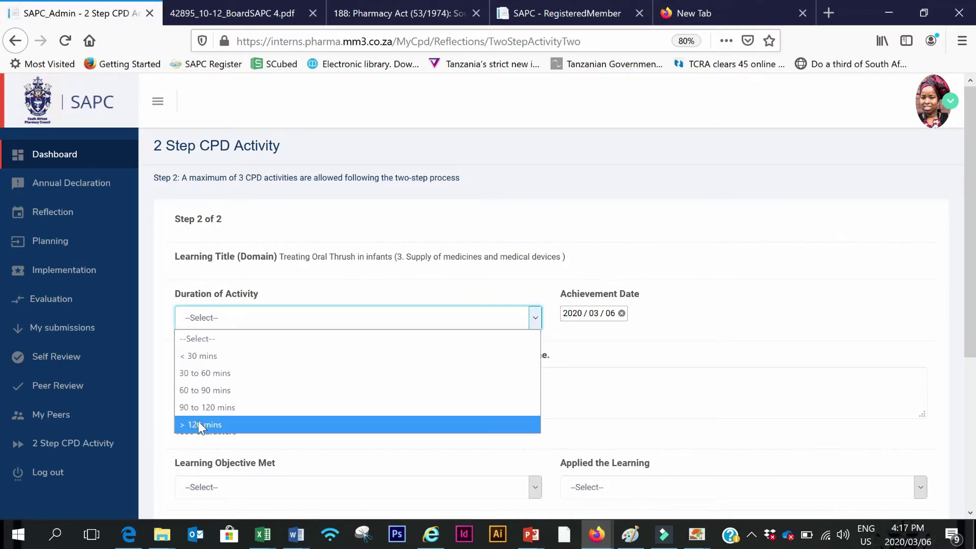
click(208, 373)
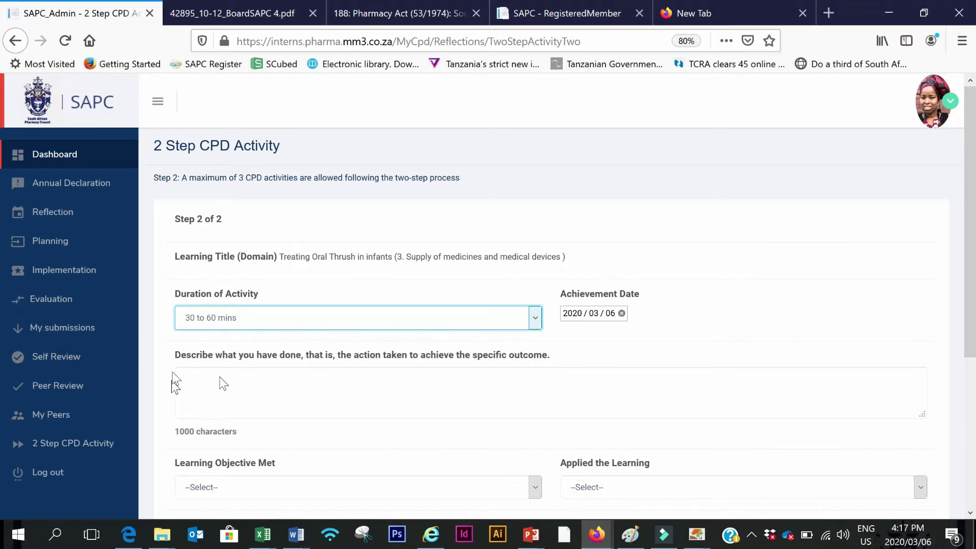
Describe attending a breakfast meeting with a pharmaceutical representative that revealed gaps about Oral Thrush in infants.
scroll(309, 366, down, 1)
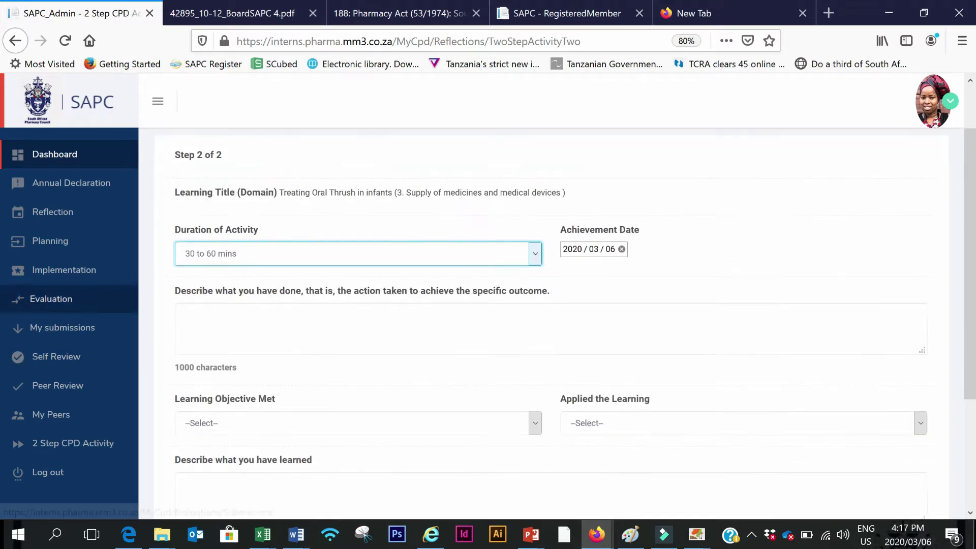
click(183, 316)
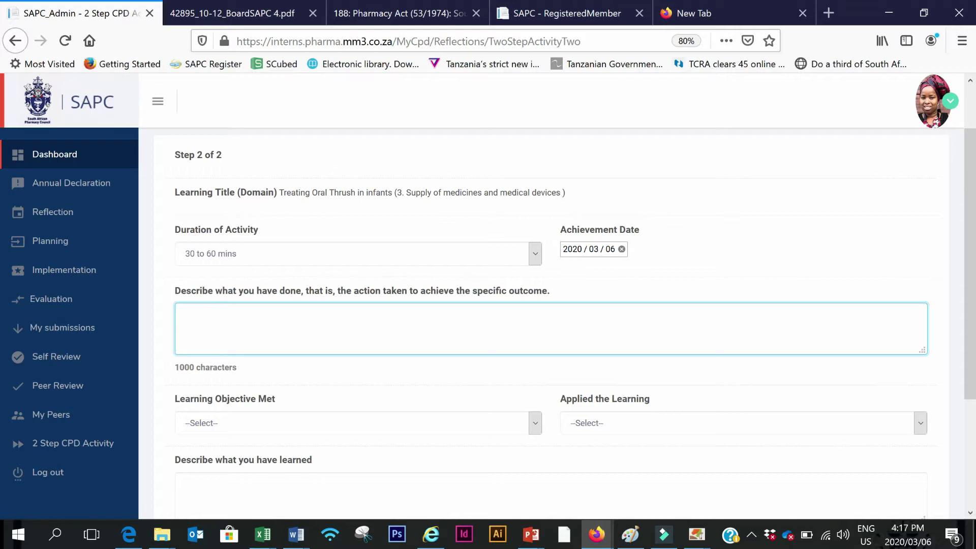
text(I )
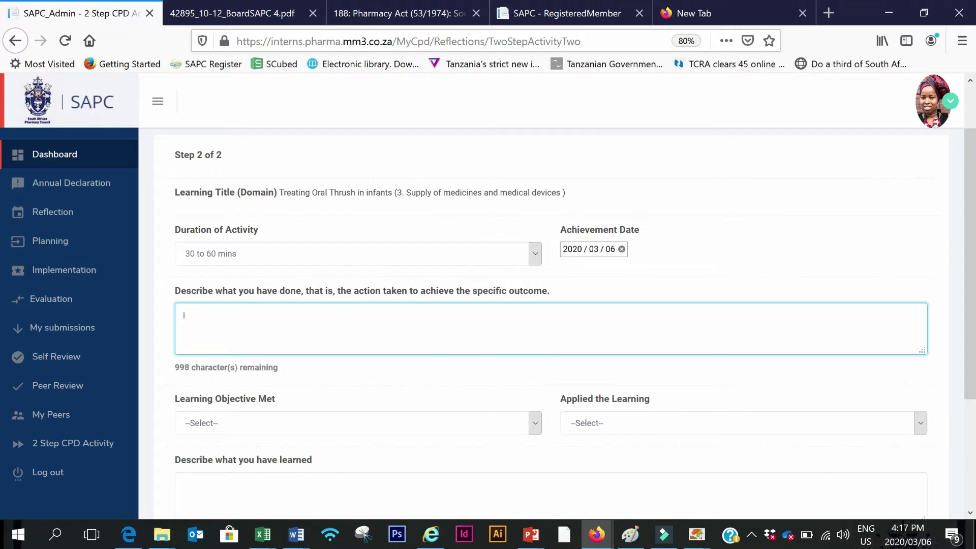
text(was at a breakfast meeting )
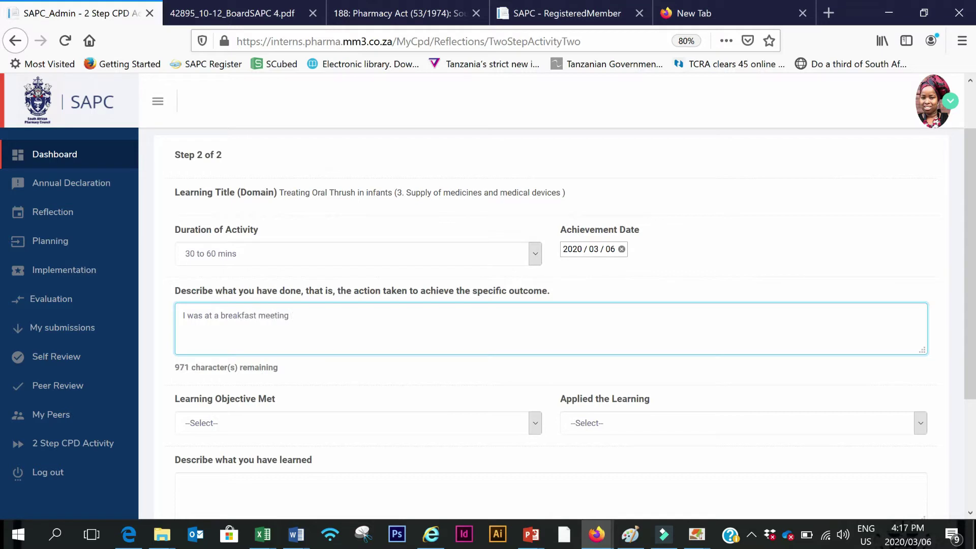
text(with on e of the Representatives)
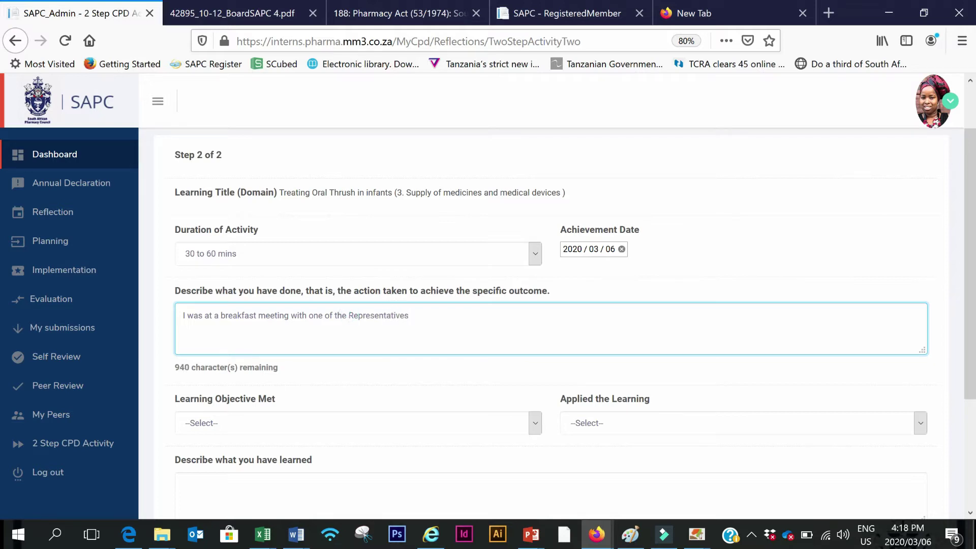
text(Pharma)
text(ceutical)
text( compani)
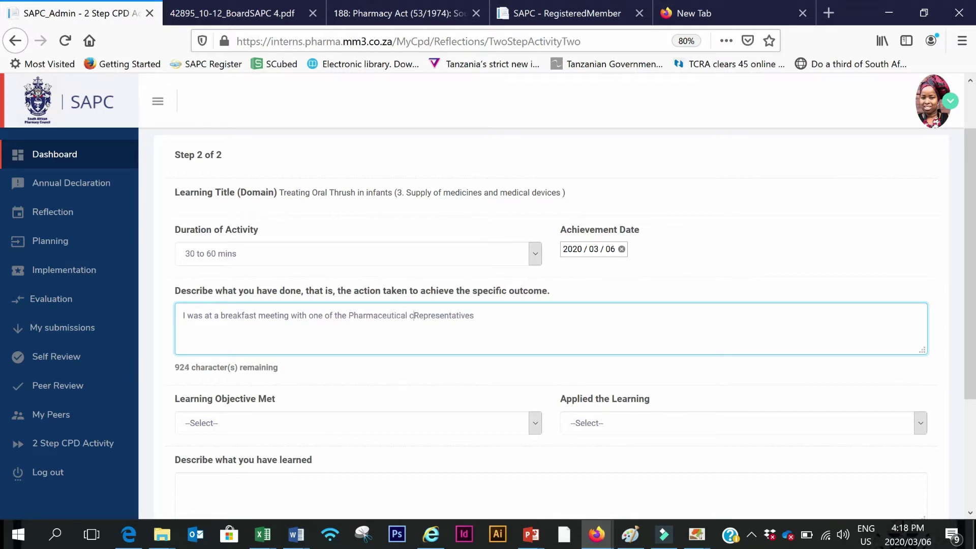
text(es)
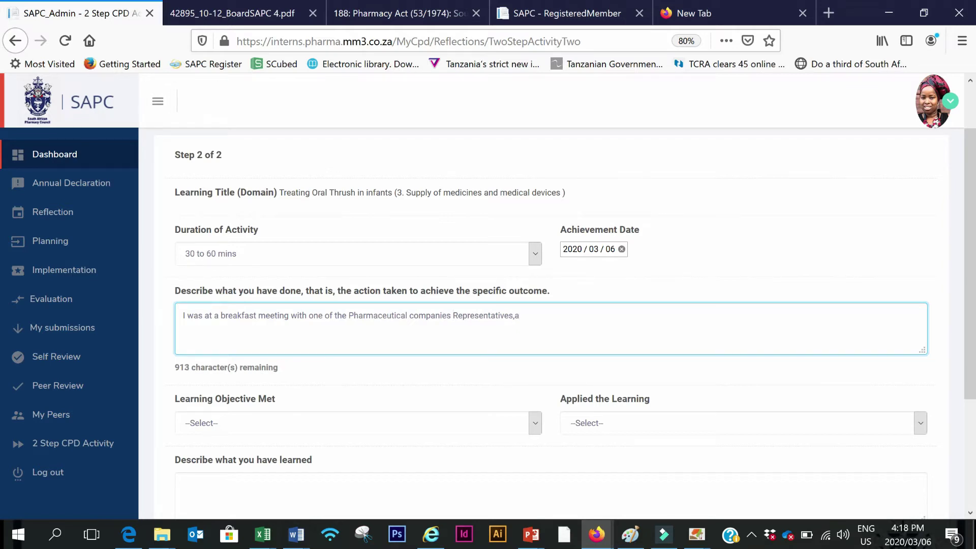
text(nd noticed that there were )
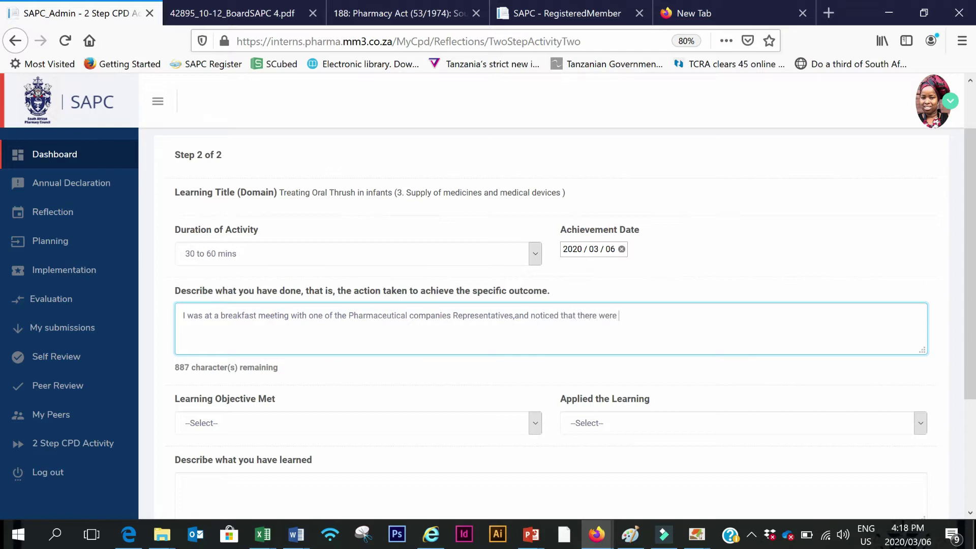
text(a lot of things that i did not kno)
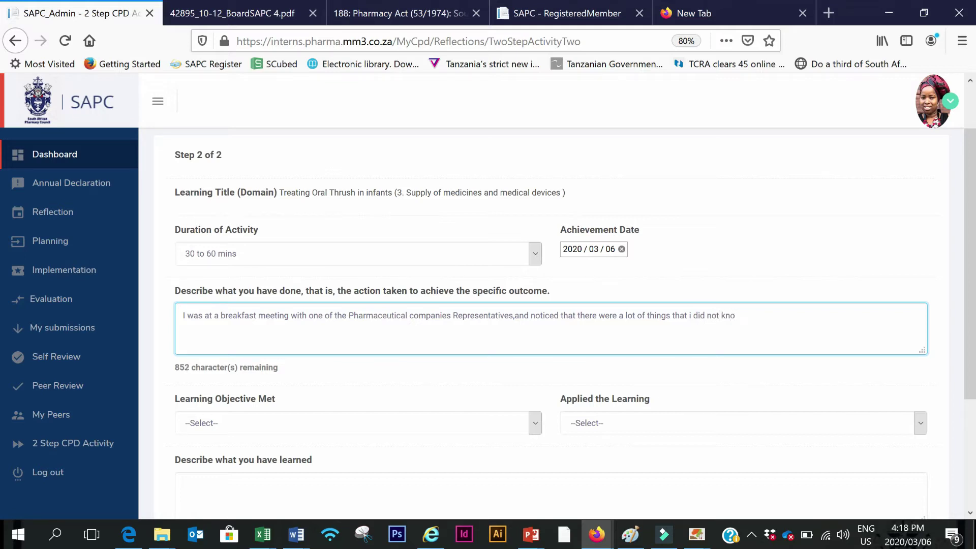
text(w about Oral Thrush in infan)
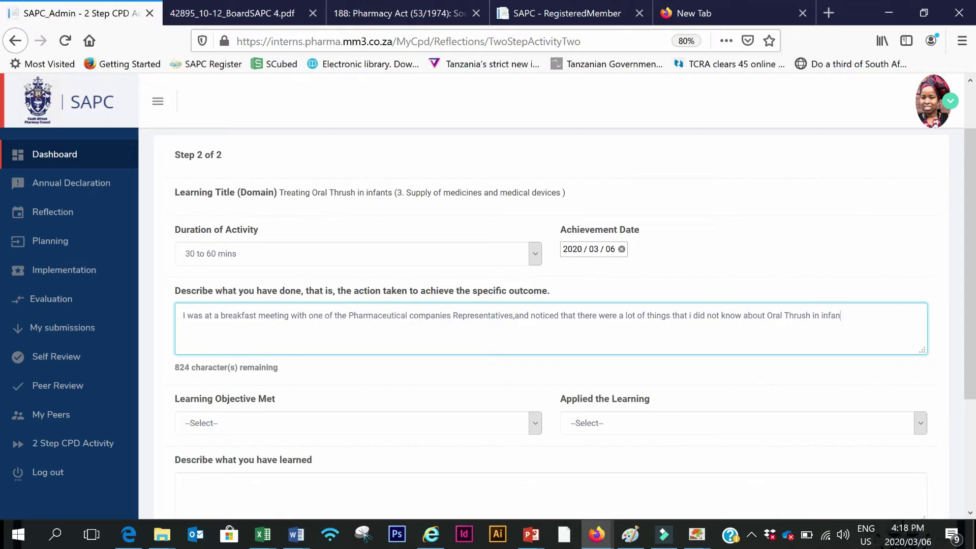
text(yss.)
key(Return)
text(i hab)
key(BackSpace)
key(BackSpace)
key(BackSpace)
key(BackSpace)
key(BackSpace)
text(...)
key(BackSpace)
Set Learning Objective Met to Partially and Applied the Learning to In my workplace.
scroll(341, 329, down, 3)
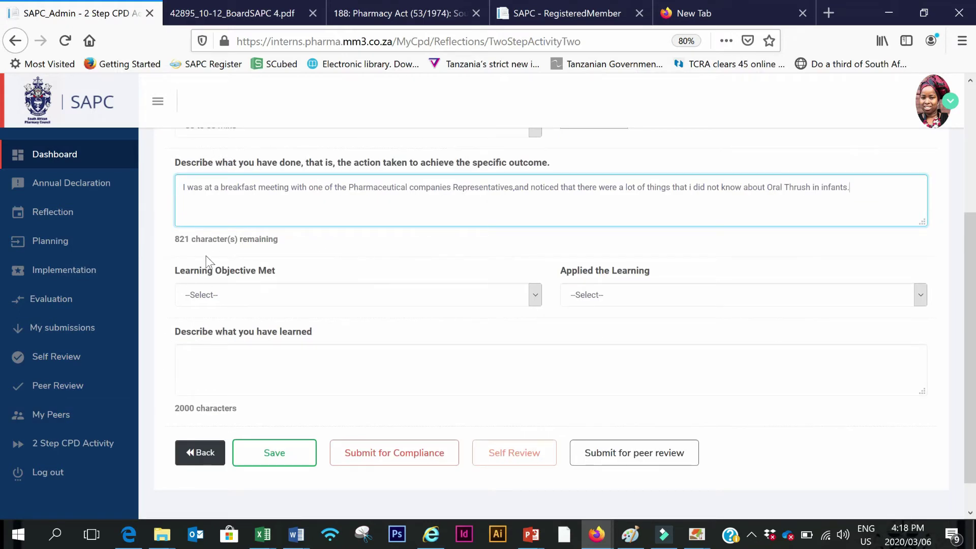
click(200, 298)
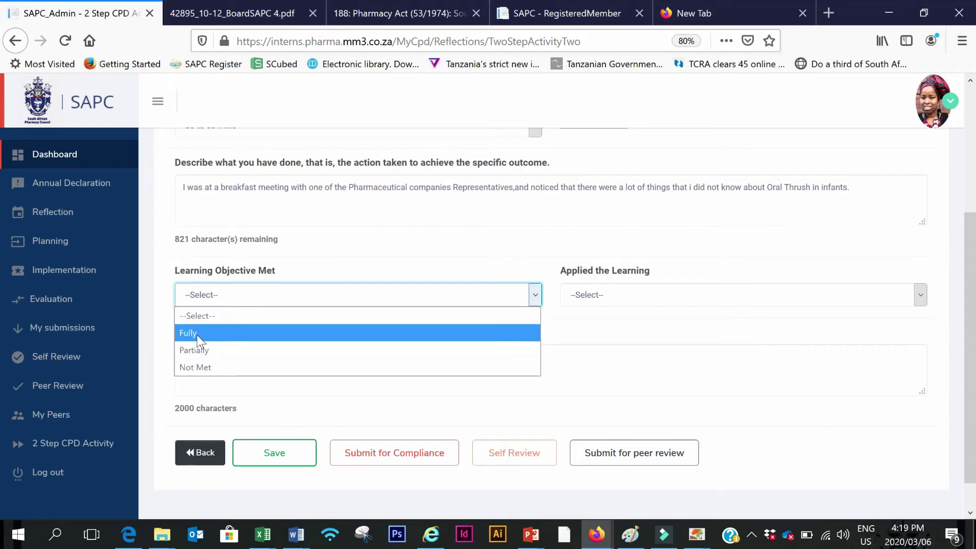
click(200, 349)
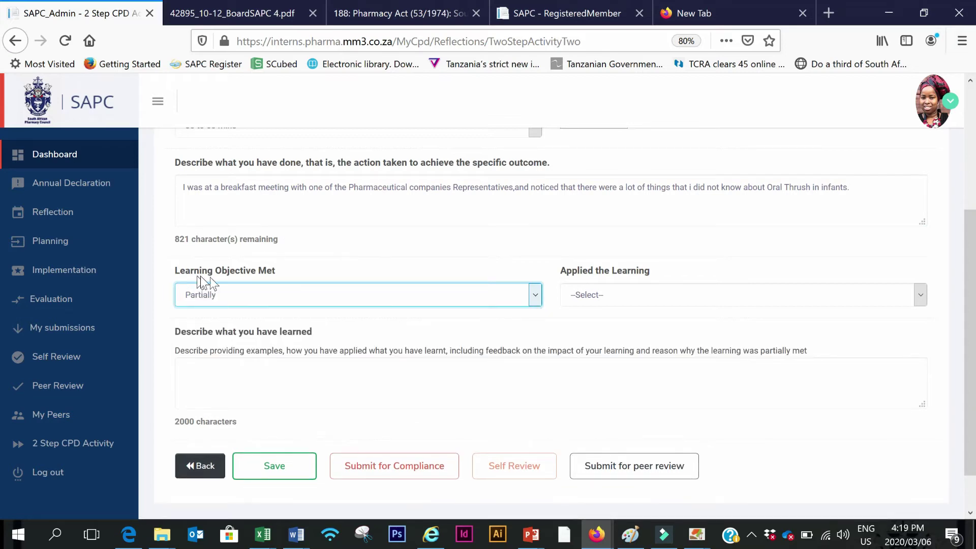
click(617, 295)
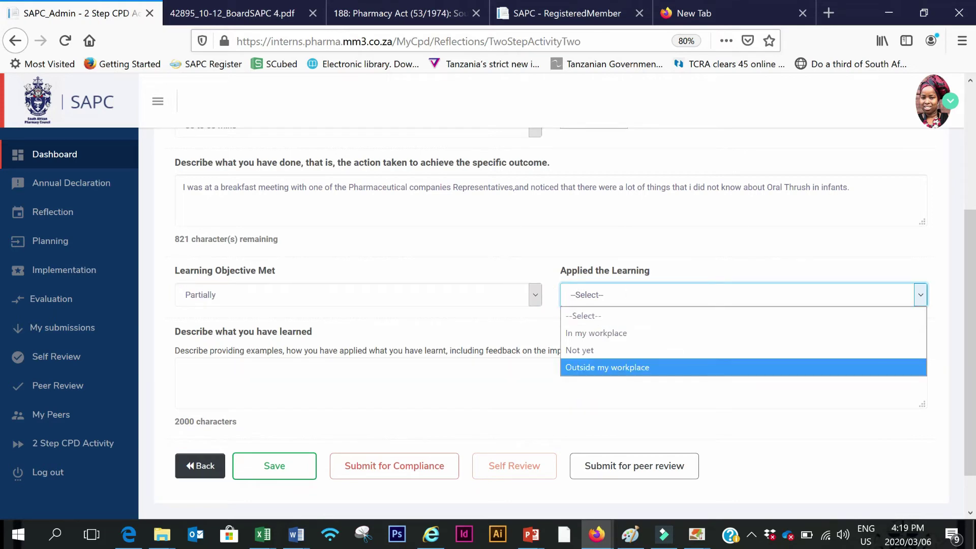
click(586, 332)
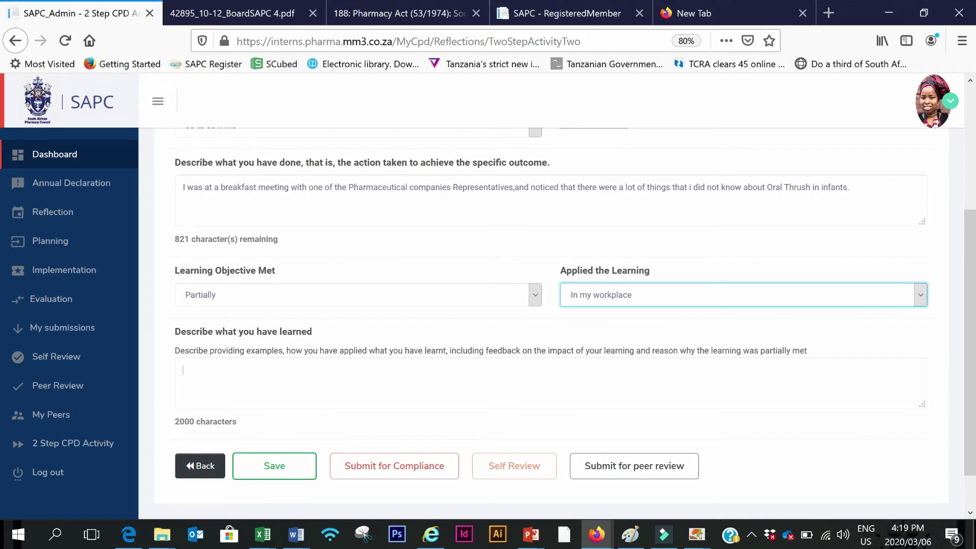
click(183, 370)
scroll(183, 370, down, 2)
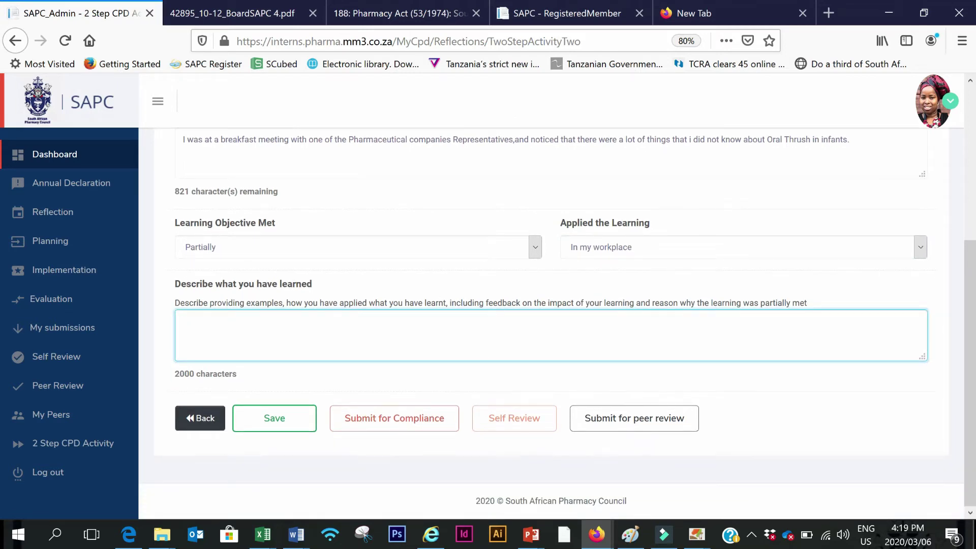
Write that various home remedies proved effective though not scientifically proven, then save the entry.
text(I have learned that th)
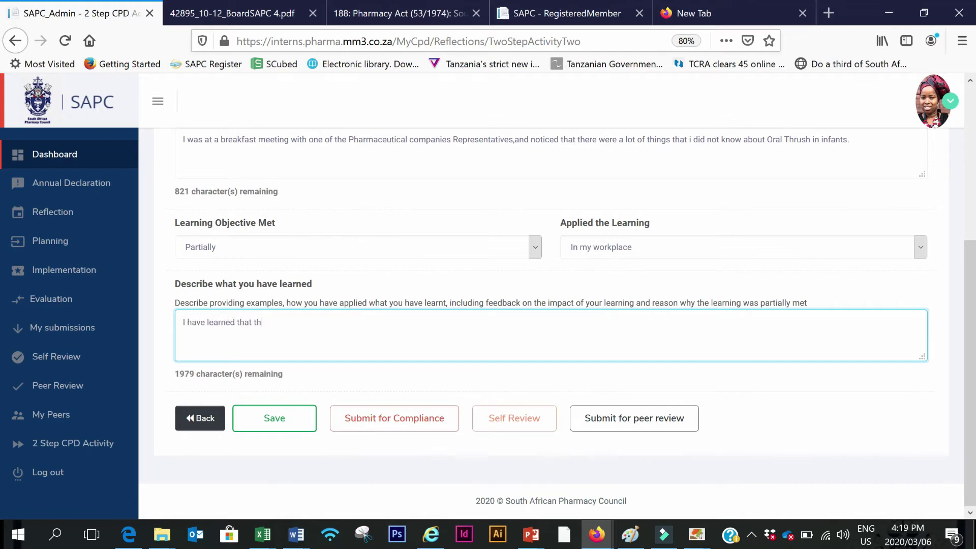
text(ere are varies home remedi)
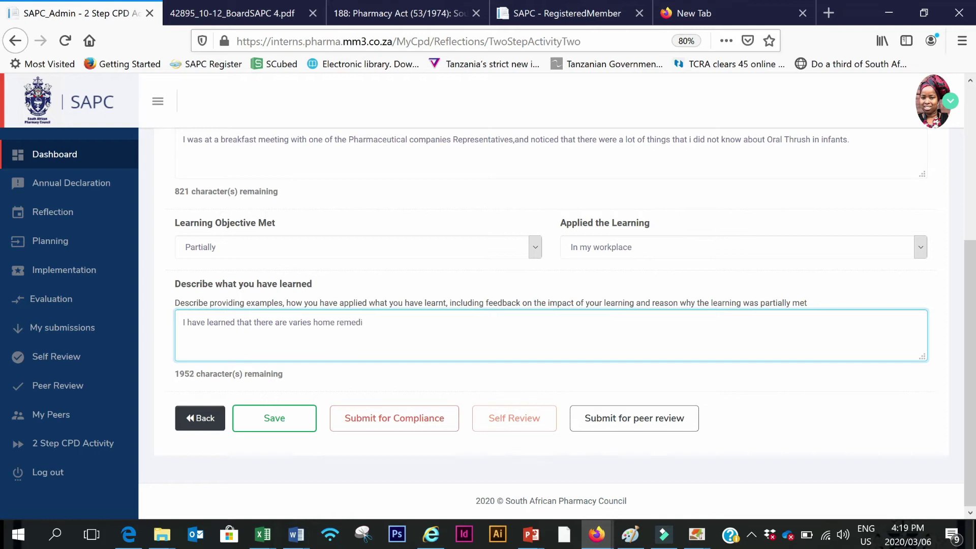
text(es that have been used through )
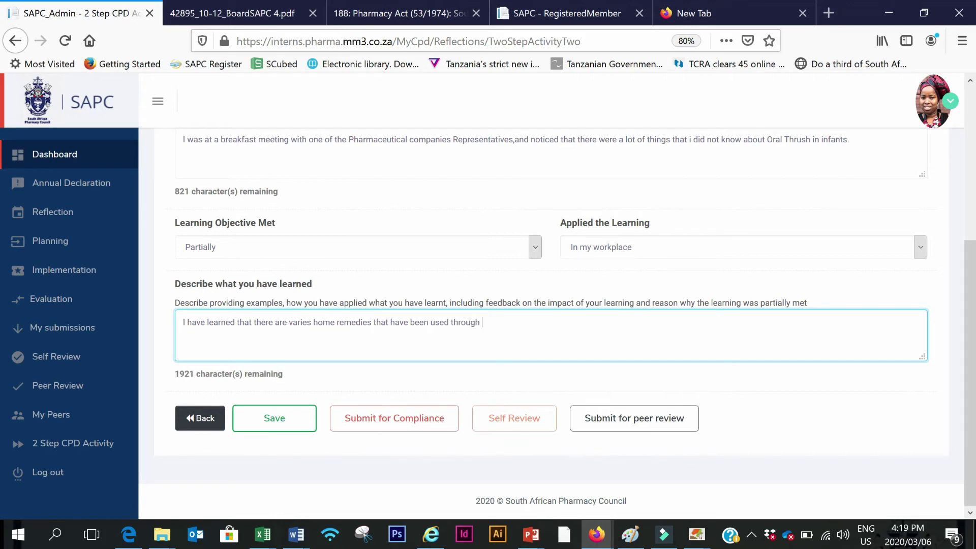
text(the years and proven to be)
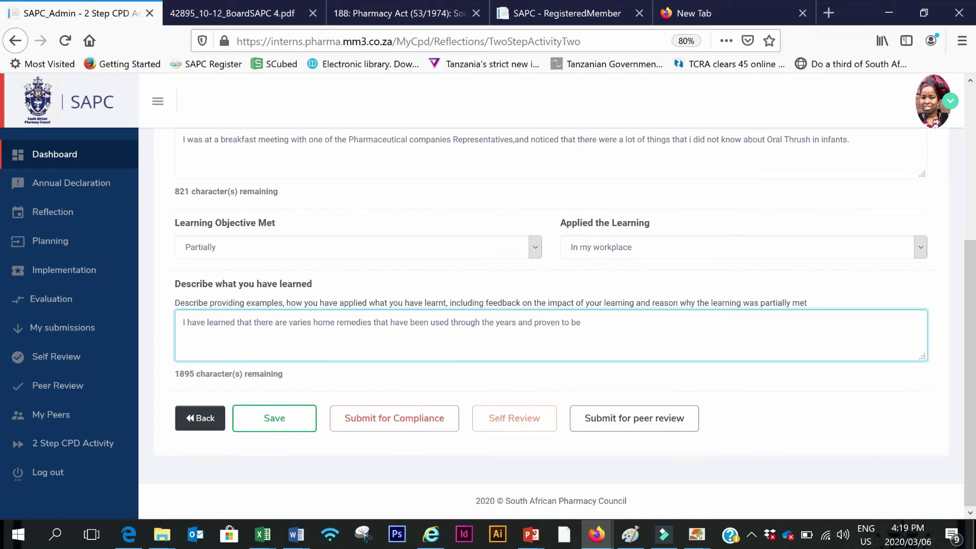
text( effective even though not)
text(scientifi)
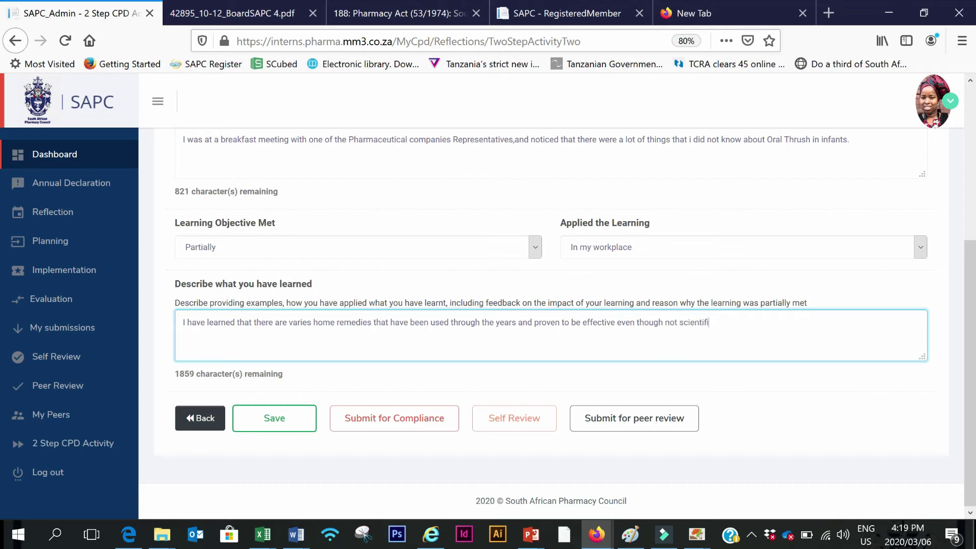
text(cally proven.)
click(304, 425)
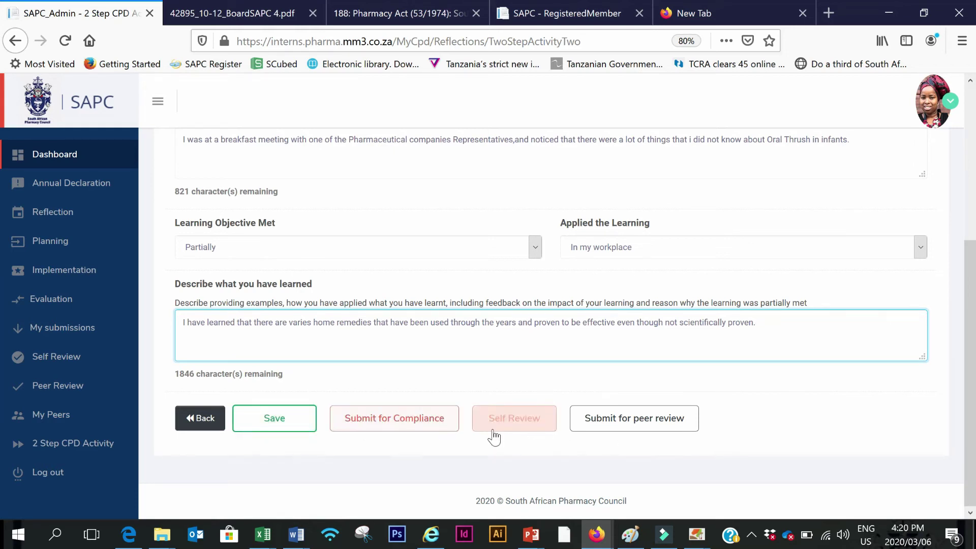
Submit 'Treating Oral Thrush in infants' for compliance and return to the Dashboard.
click(689, 428)
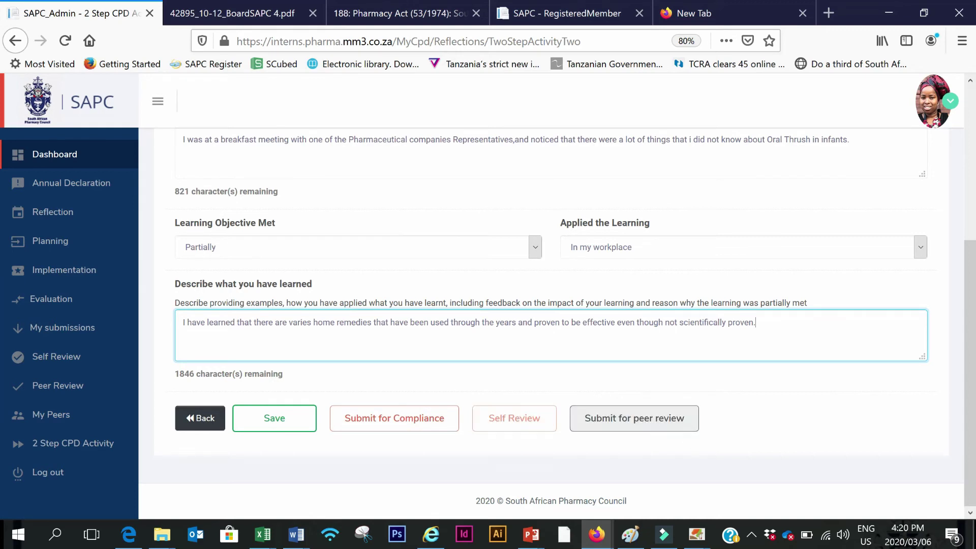
click(375, 423)
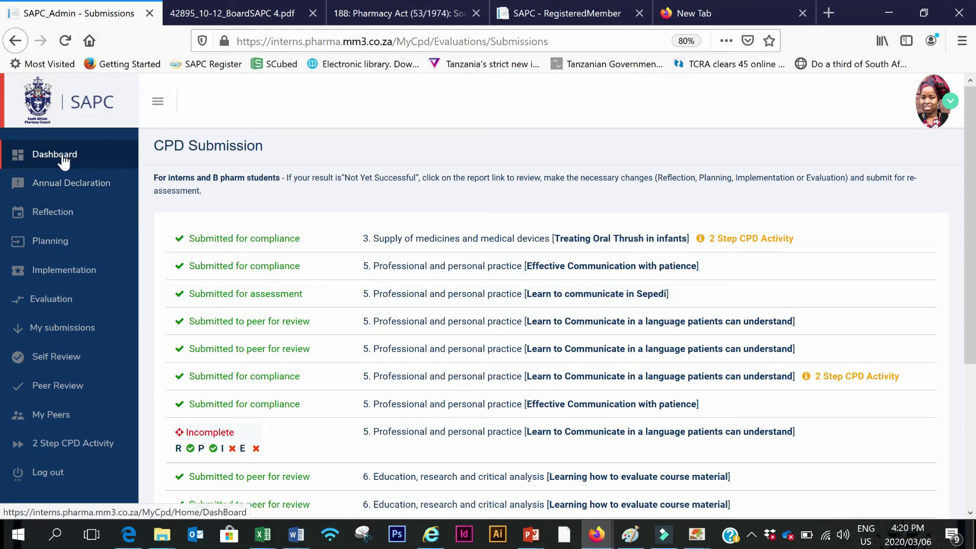
click(79, 159)
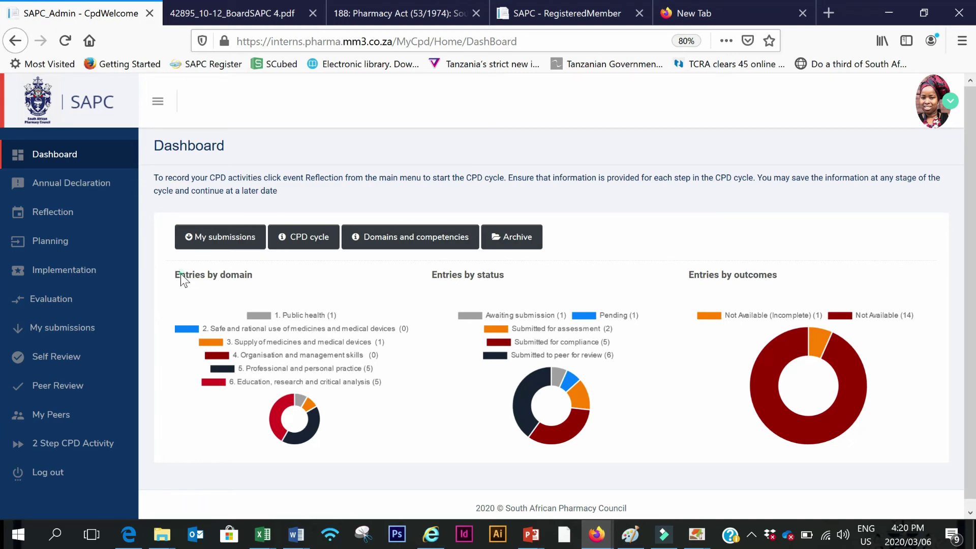
drag(181, 274, 273, 285)
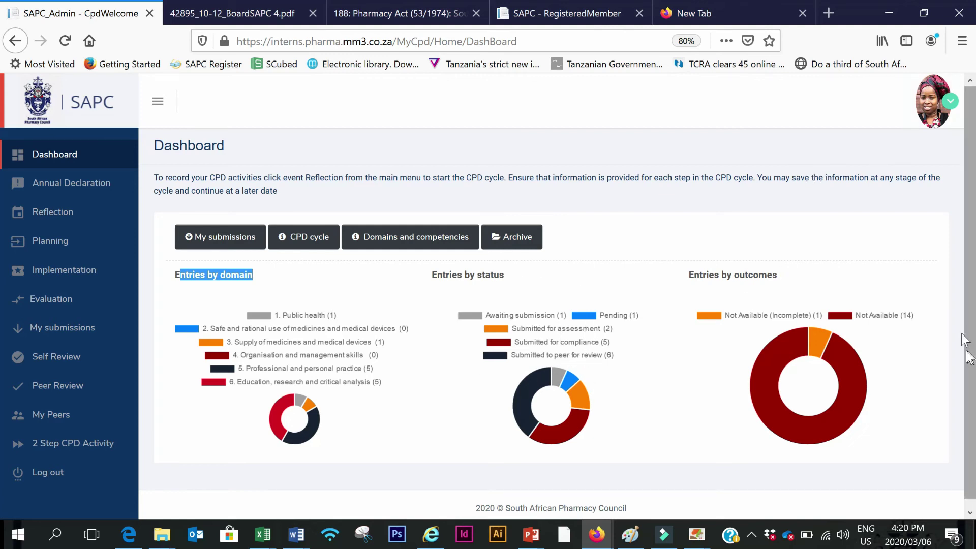
click(227, 239)
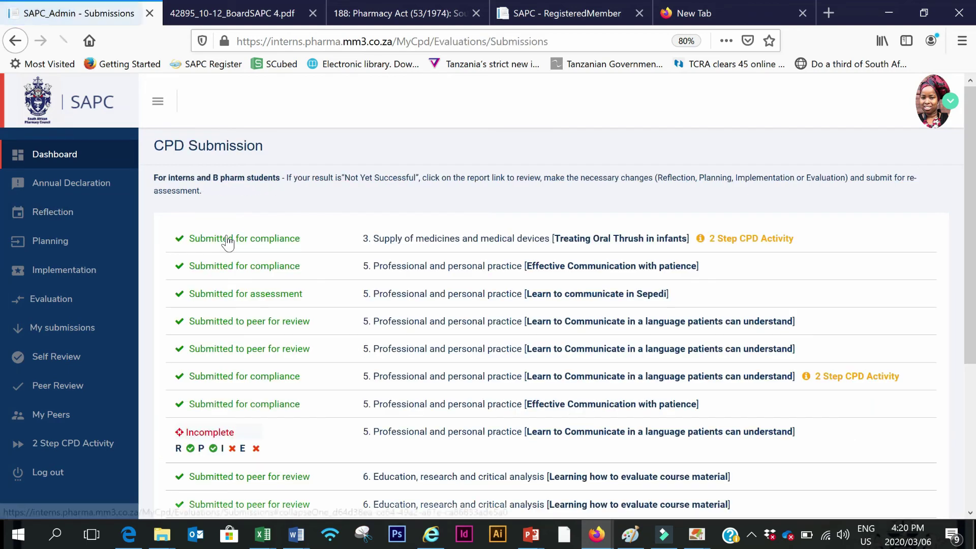
scroll(724, 276, down, 5)
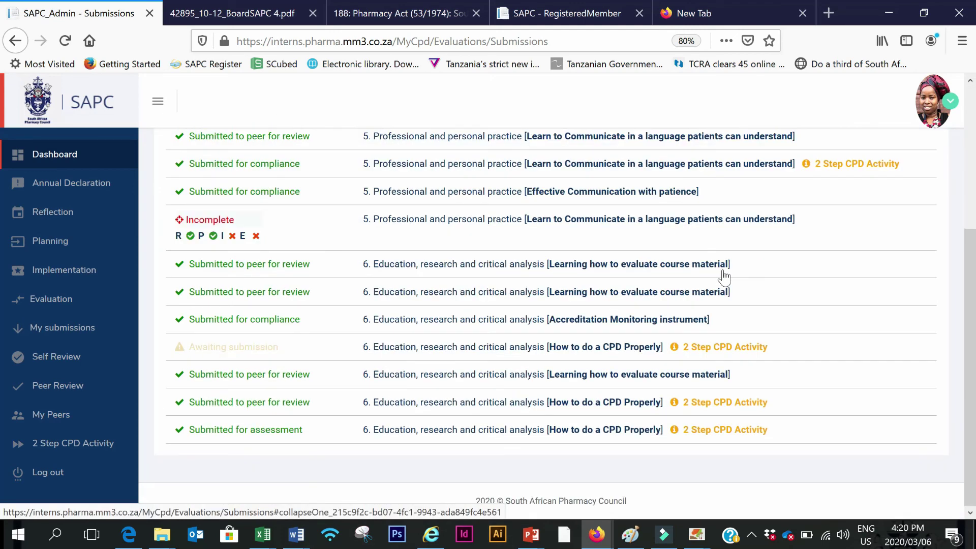
scroll(453, 312, up, 5)
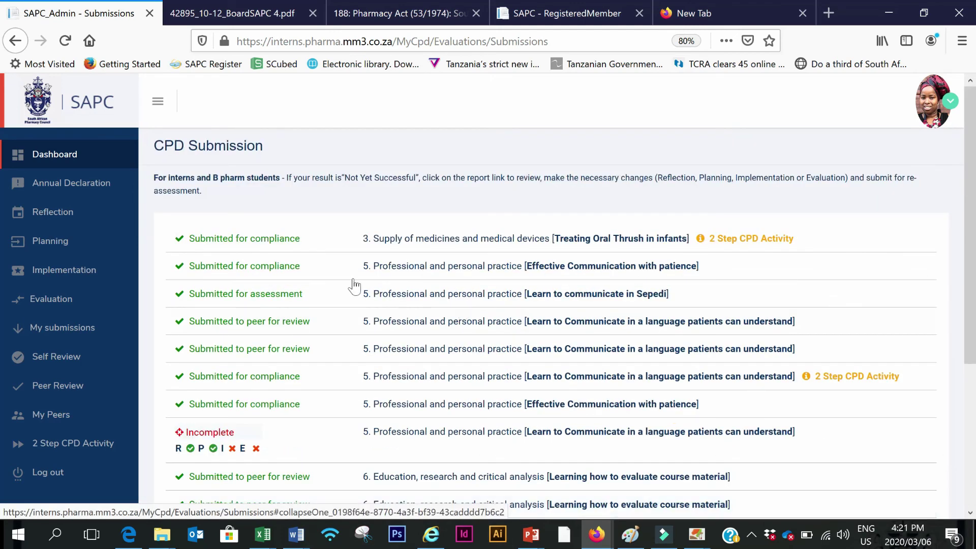
click(50, 151)
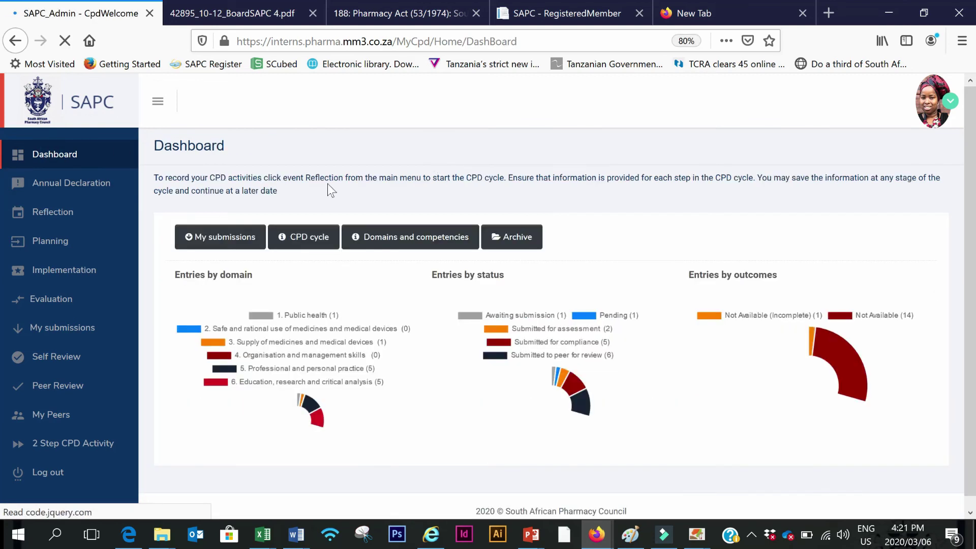
Open the Entry Details of the older archived entry 'How to communicate effectively with Customers'.
click(513, 242)
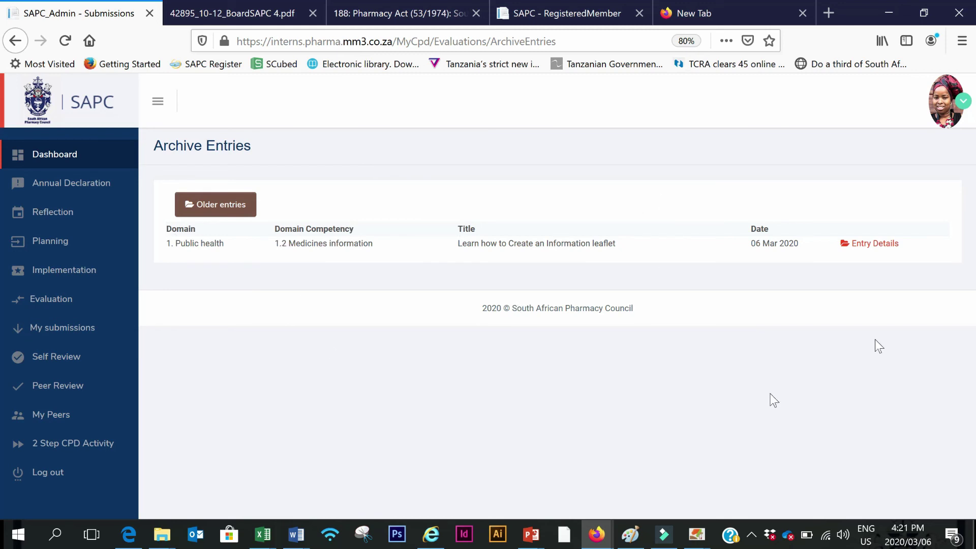
click(208, 205)
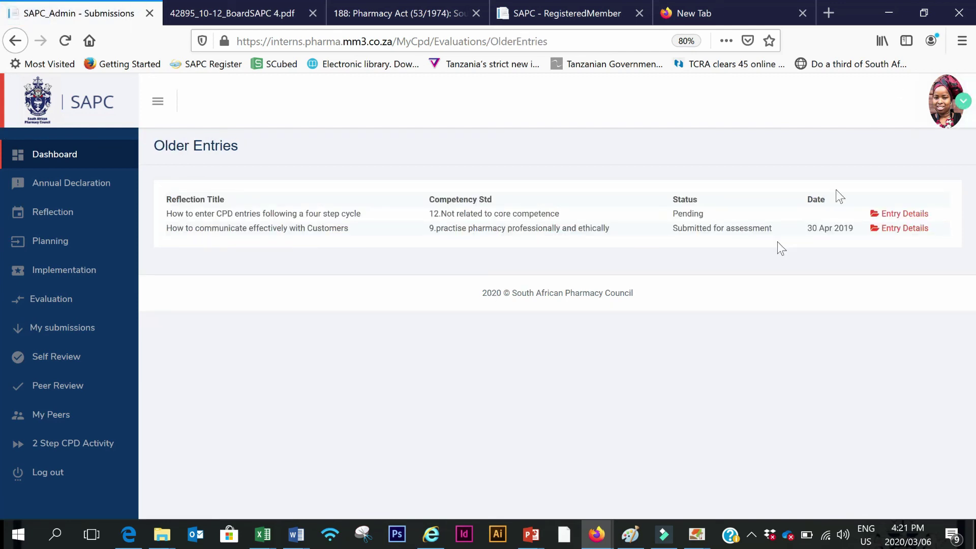
click(890, 232)
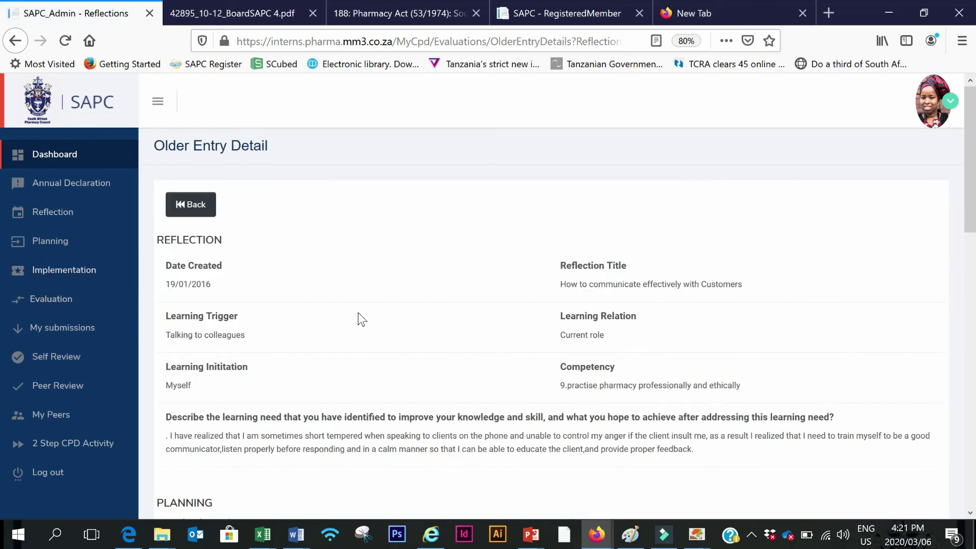
scroll(366, 346, down, 3)
scroll(370, 350, down, 5)
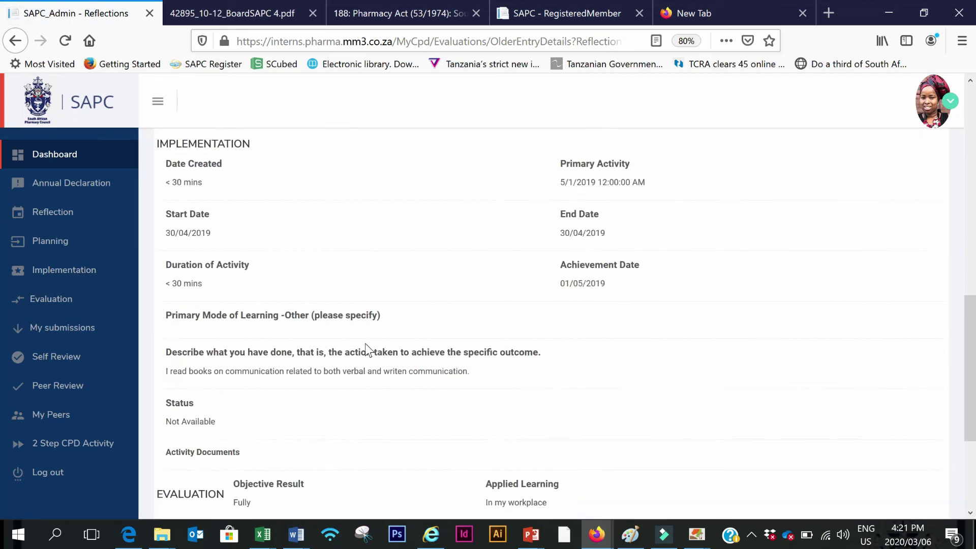
scroll(371, 307, up, 8)
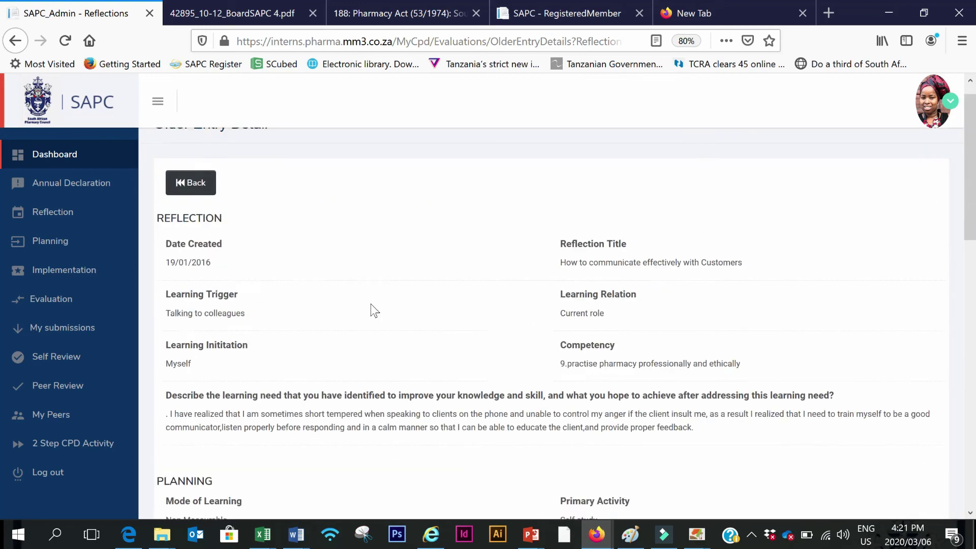